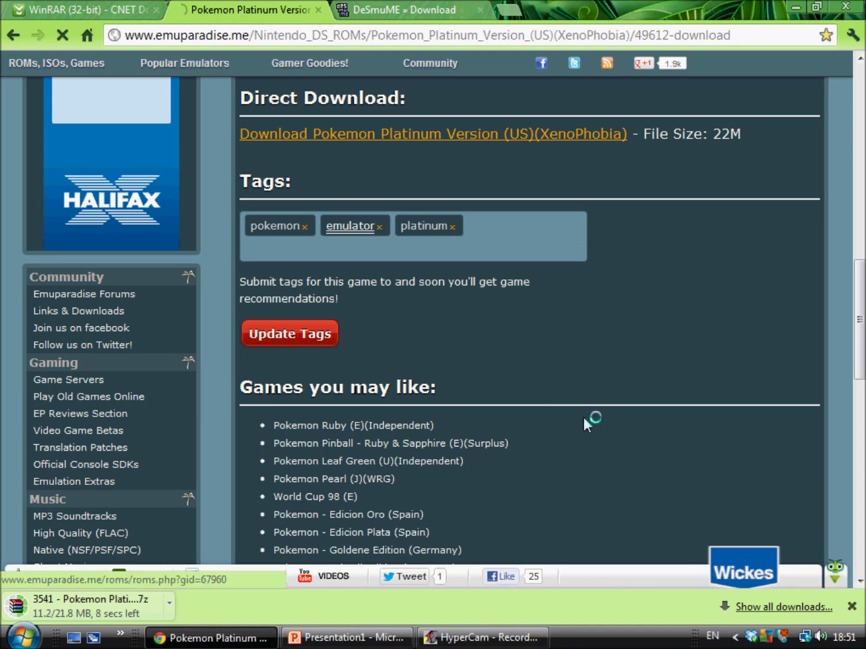
- Close the duplicate Pokemon Platinum (6) archive along with its licence notice, and bring the DeSmuME download page forward
left_click(392, 8)
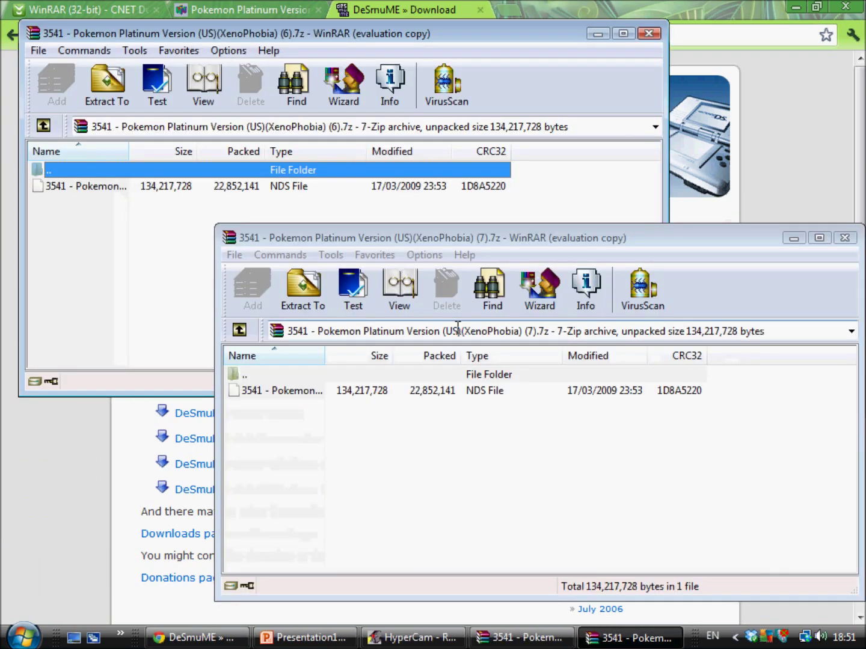
left_click(511, 330)
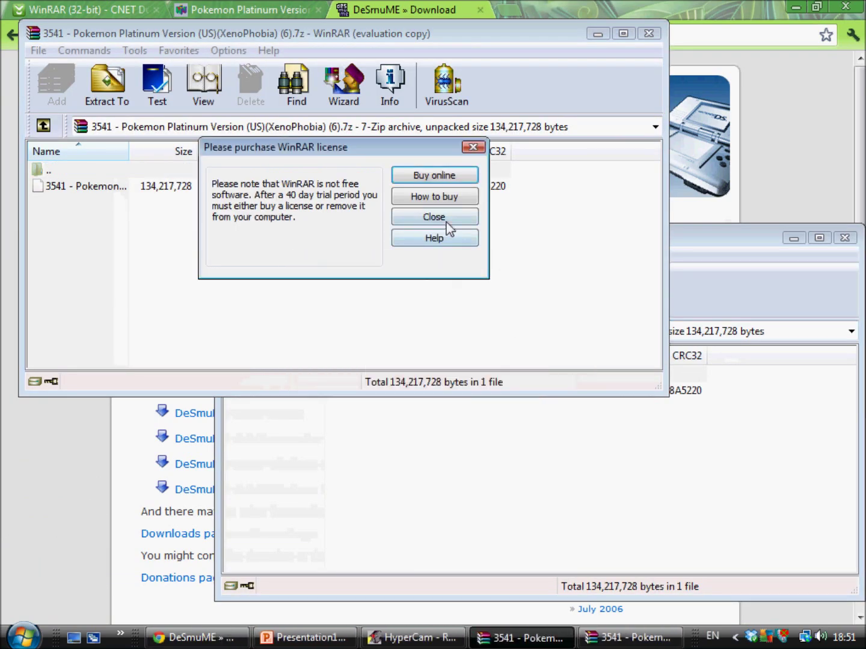
left_click(436, 217)
left_click(651, 33)
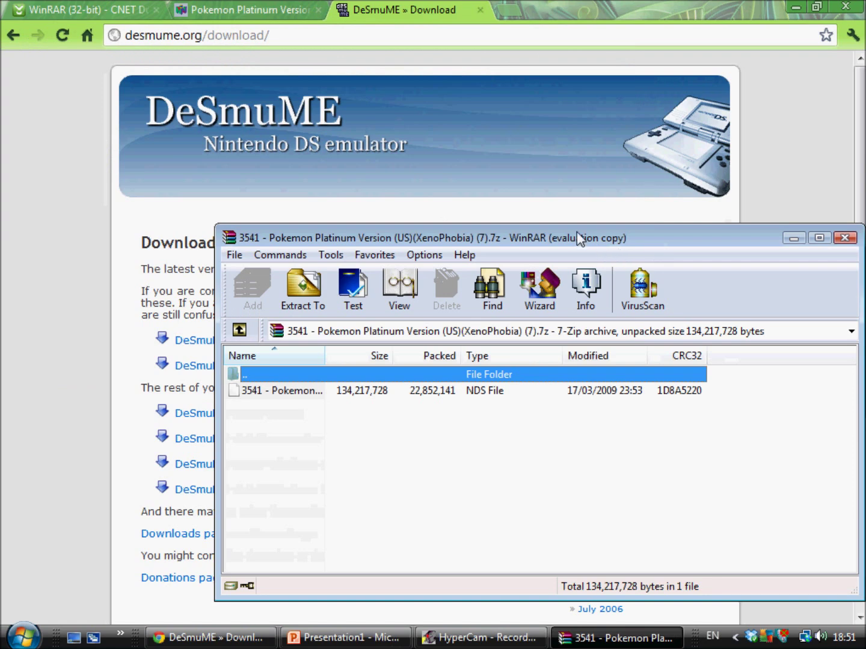
left_click(562, 212)
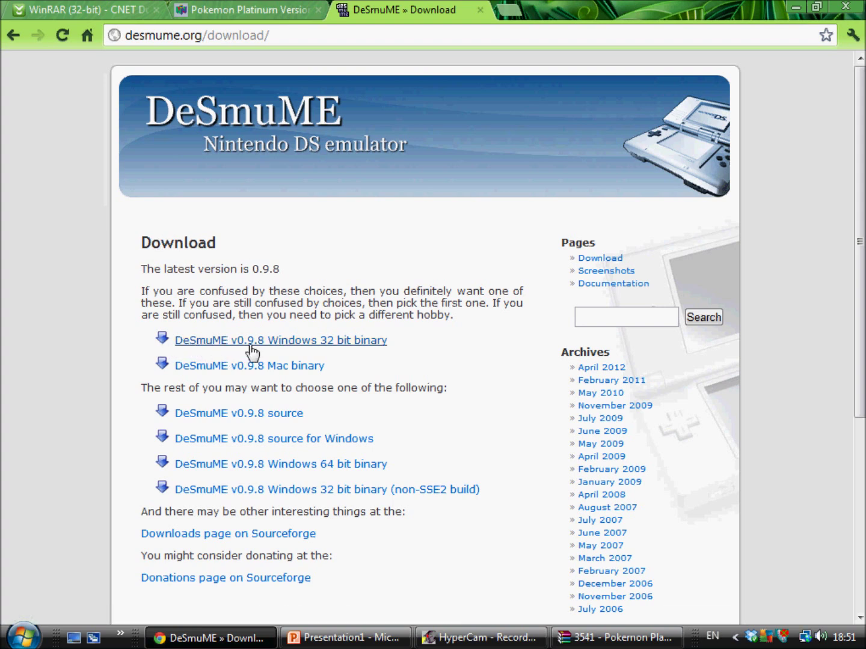
- Download the DeSmuME v0.9.8 Windows 32 bit binary and open the downloaded archive, dismissing the licence notice
left_click(369, 343)
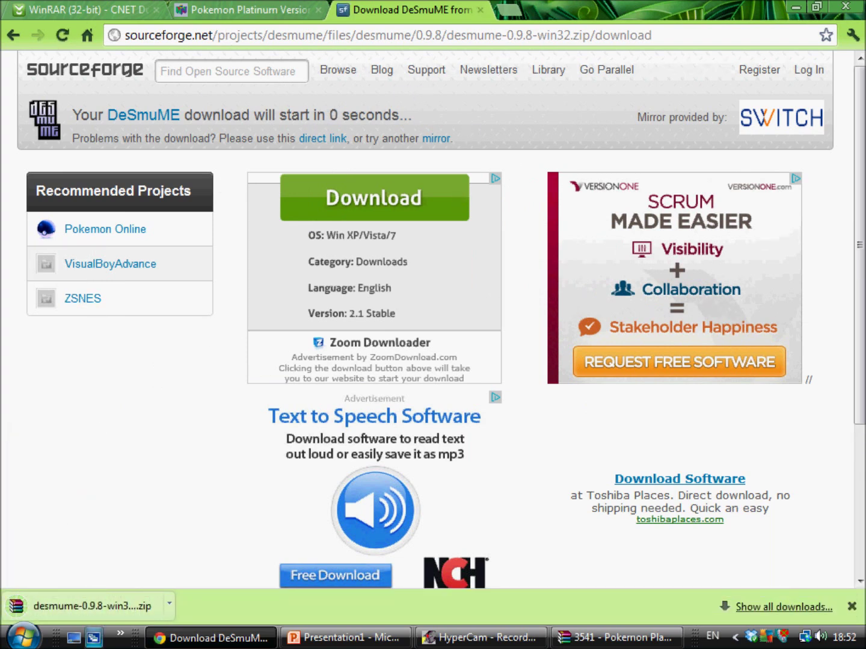
left_click(91, 604)
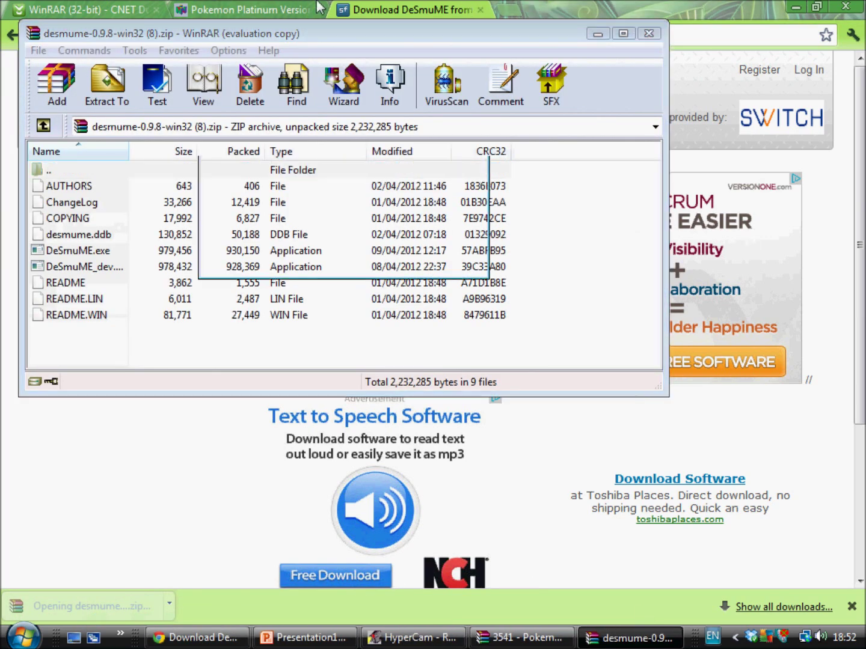
left_click(434, 217)
left_click_drag(222, 34, 340, 56)
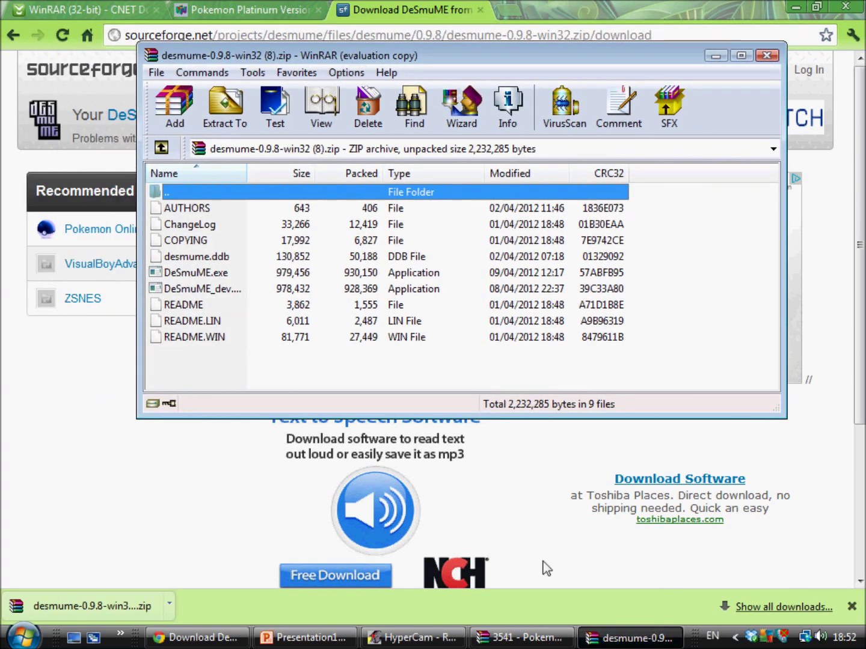
- Close all open browser tabs
left_click(155, 11)
left_click(155, 11)
left_click(155, 11)
left_click(462, 6)
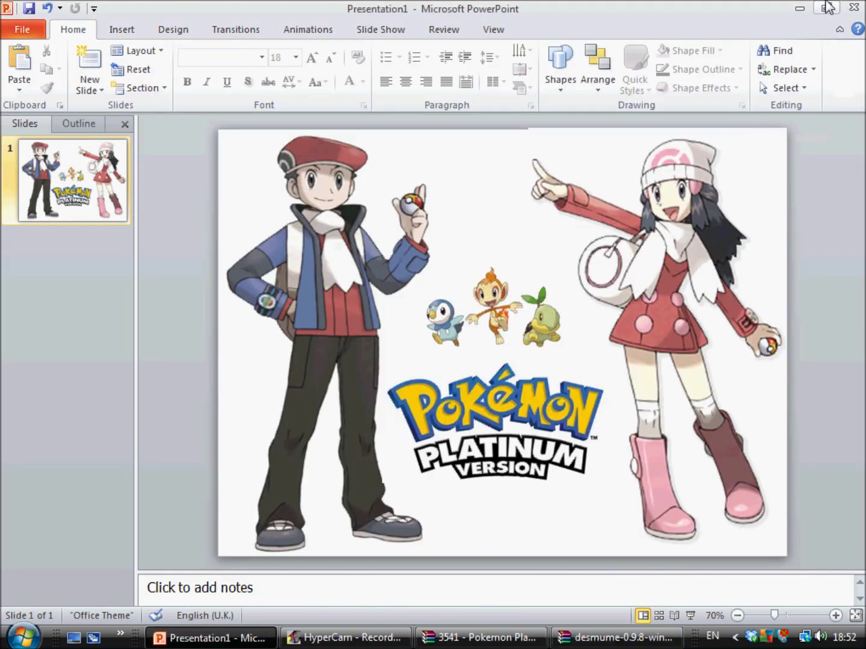
- Minimize the presentation and arrange the two archive windows so the desktop icons beside them are accessible
left_click(799, 8)
left_click_drag(419, 70, 555, 89)
left_click(257, 505)
left_click_drag(310, 239, 343, 252)
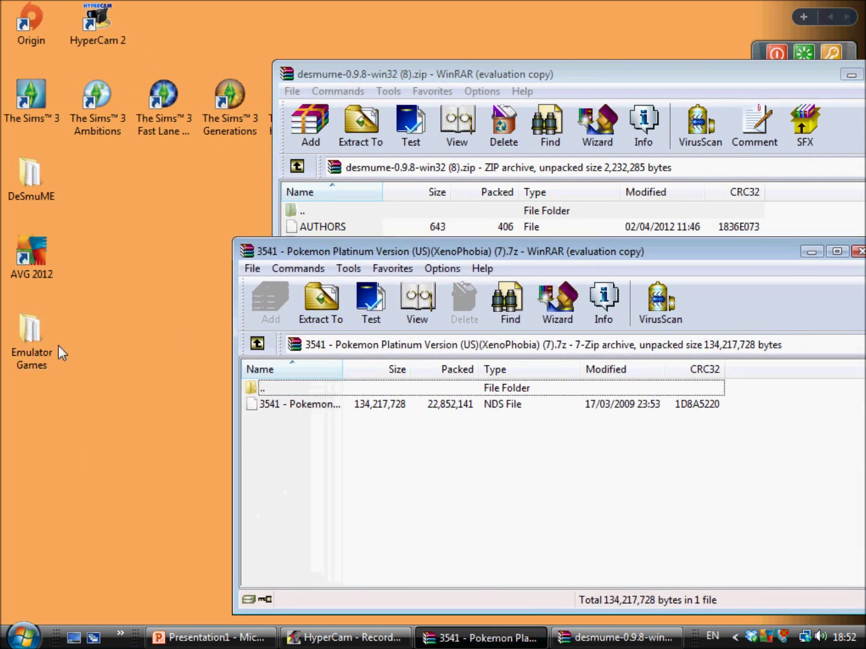
- Create a new folder named Jelly on the desktop
right_click(89, 346)
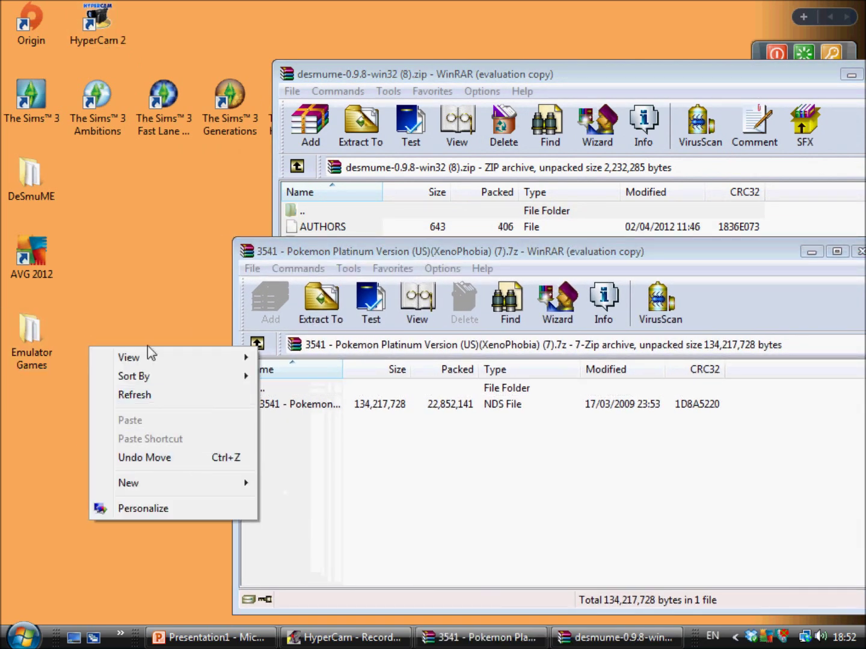
left_click(138, 271)
right_click(108, 318)
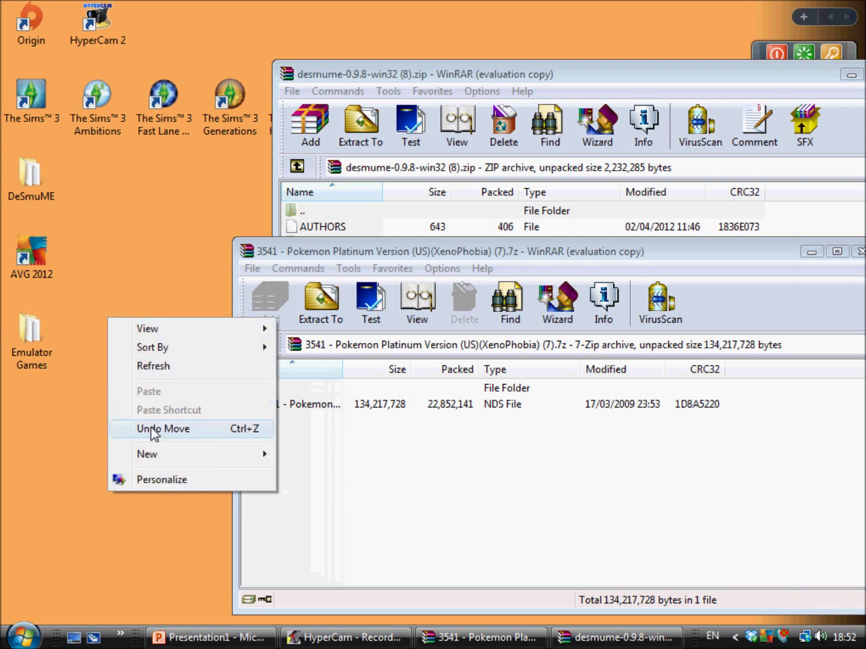
mouse_move(149, 457)
left_click(316, 207)
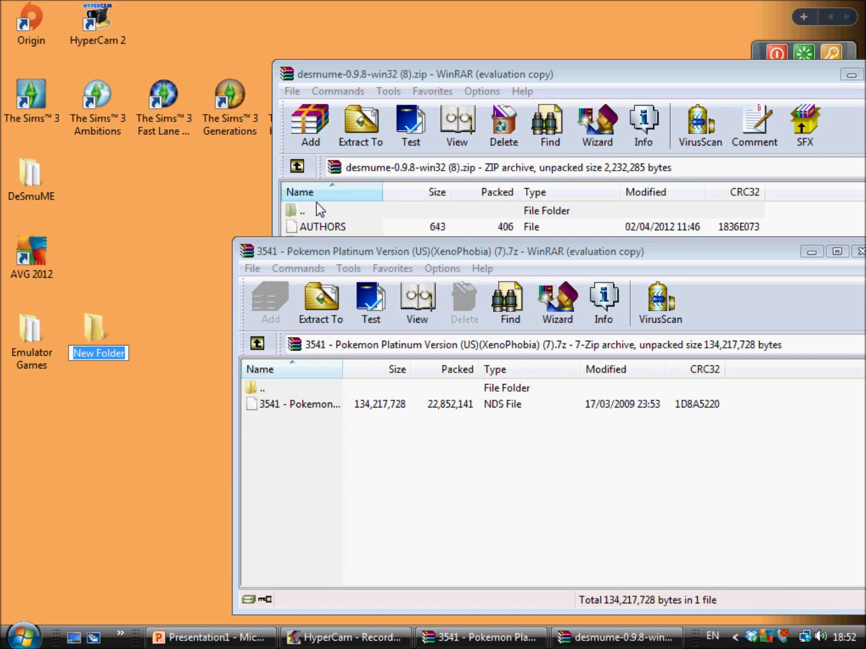
key("BackSpace")
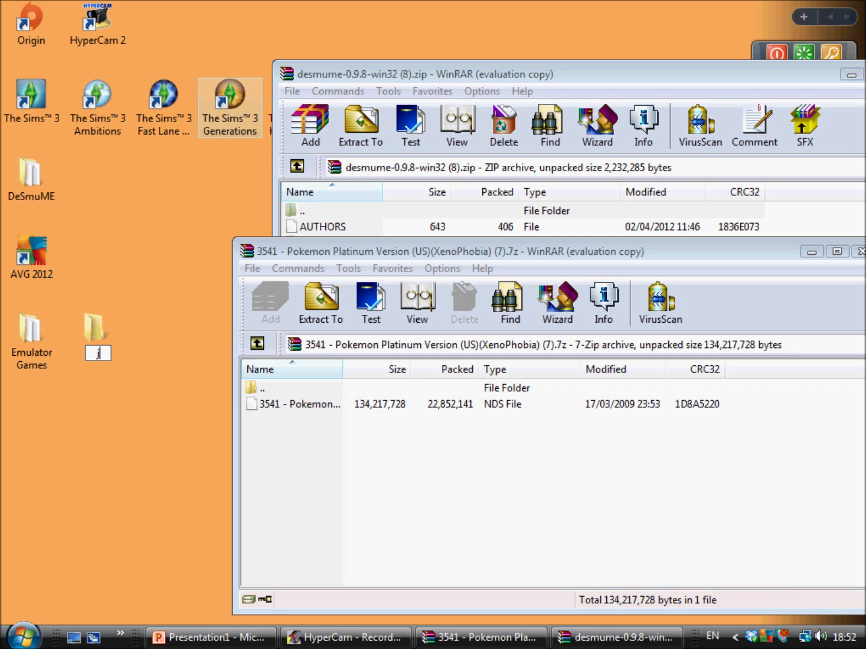
type("elly")
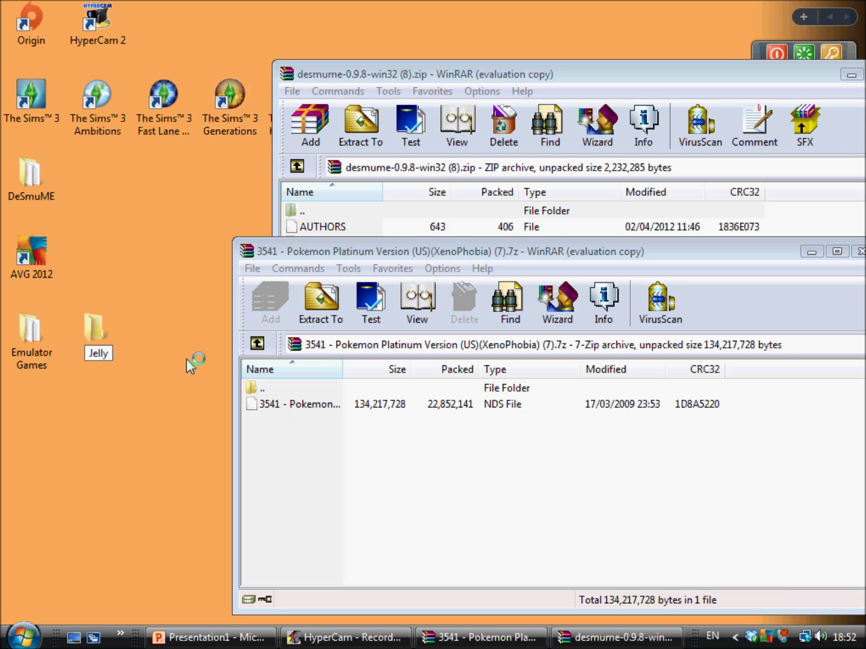
key("Return")
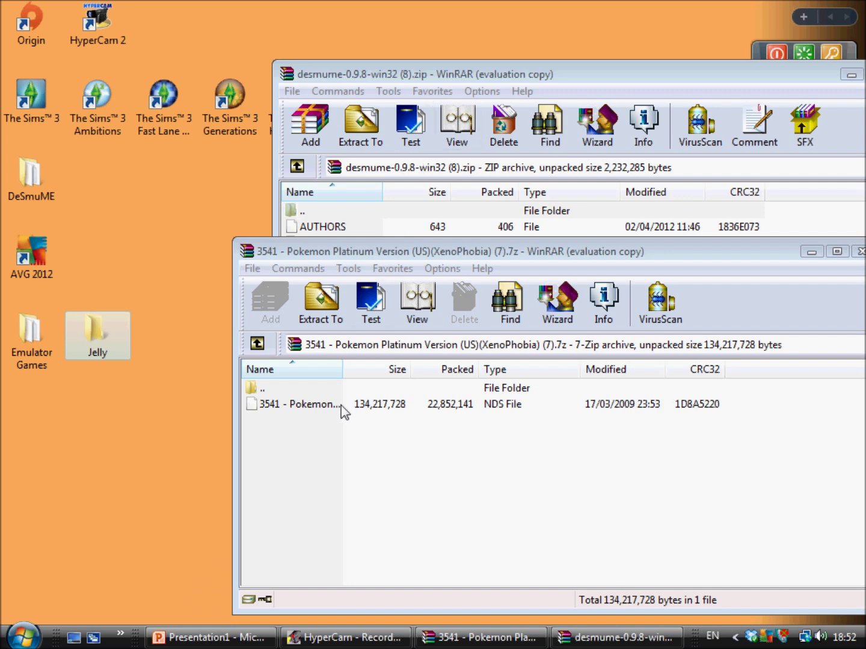
- Extract DeSmuME.exe and the 3541 - Pokemon Platinum NDS file from their archives into the Jelly folder
left_click(375, 81)
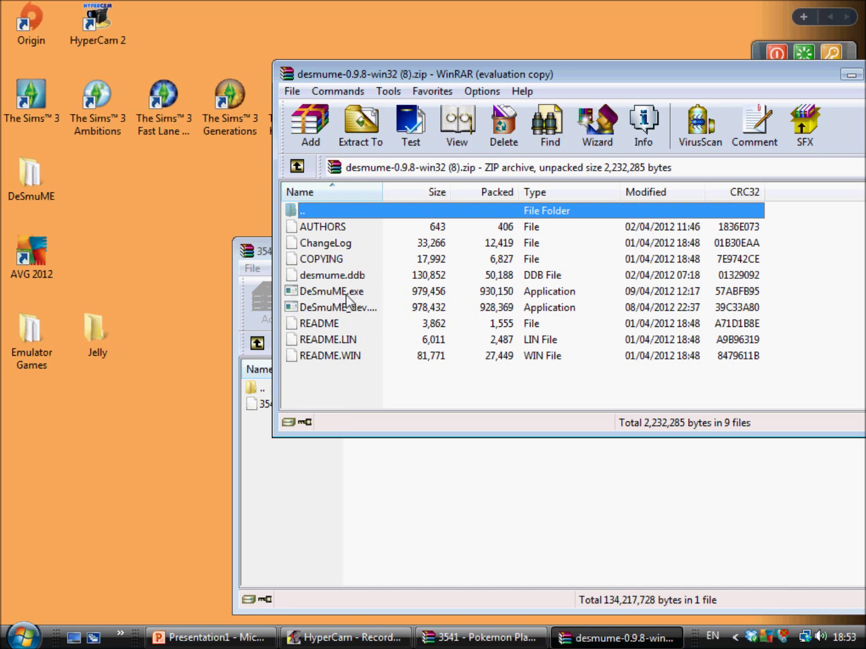
left_click_drag(341, 293, 111, 342)
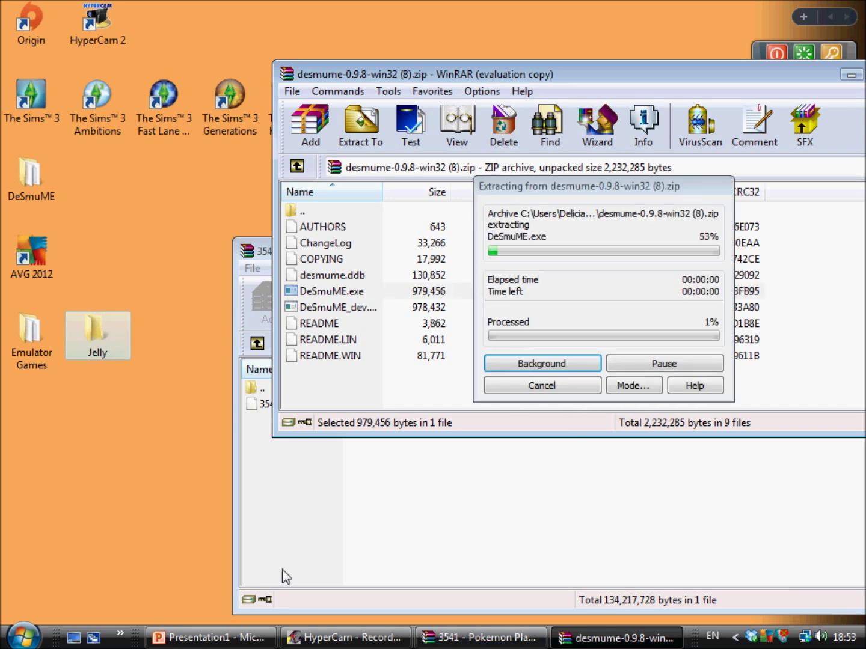
left_click(523, 533)
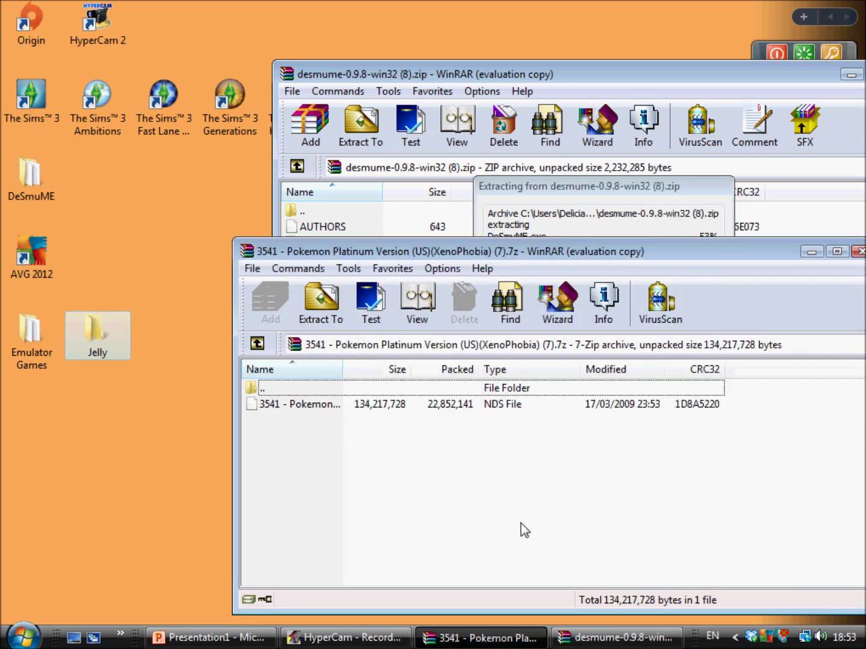
left_click_drag(446, 256, 434, 229)
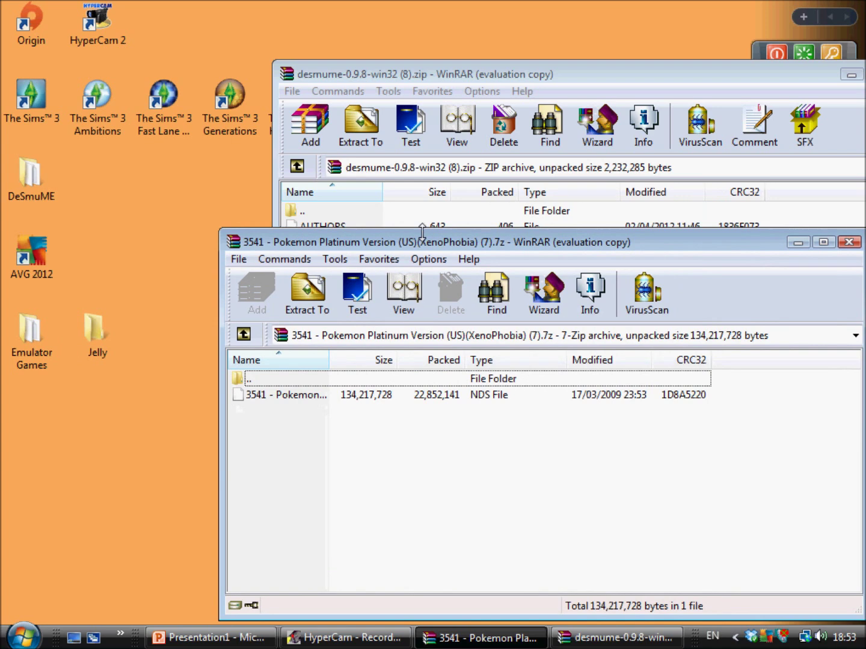
mouse_move(406, 246)
left_mouse_down()
mouse_move(420, 227)
mouse_move(400, 230)
left_mouse_up()
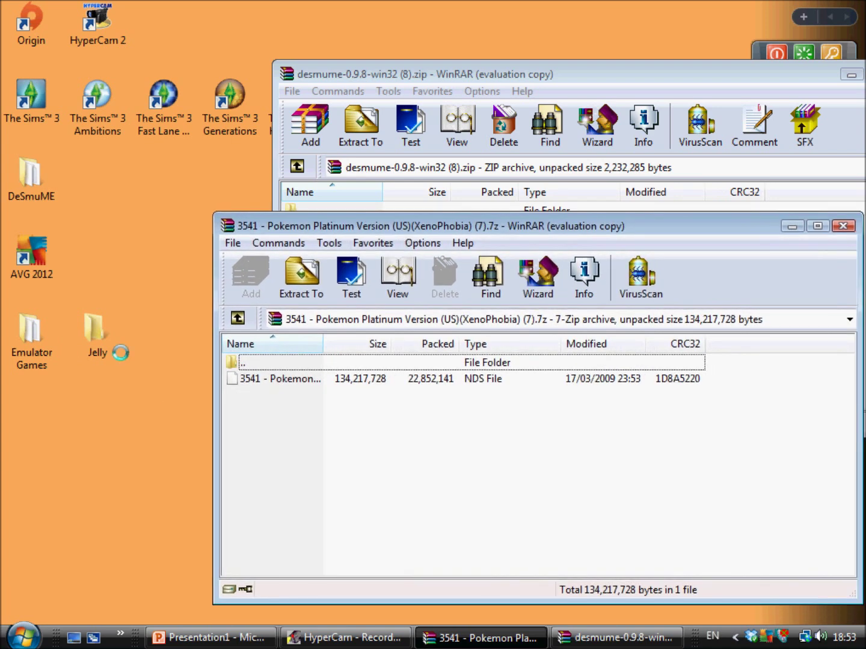
left_click(297, 384)
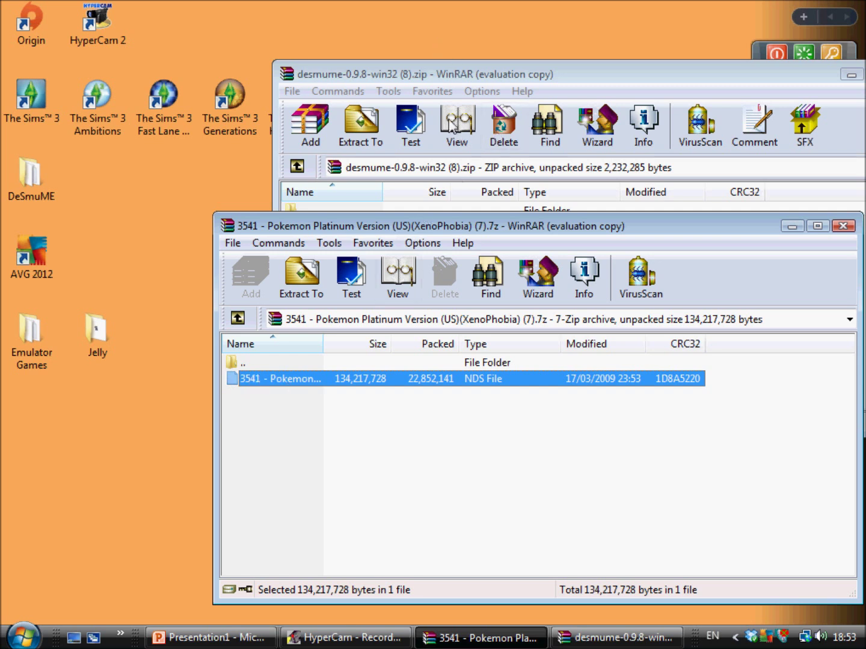
left_click_drag(361, 381, 106, 343)
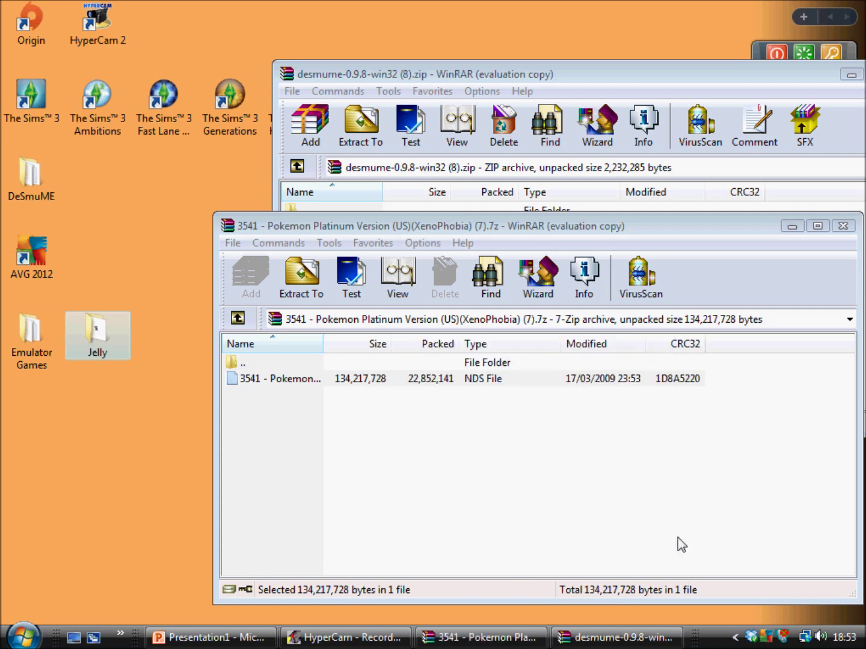
- Close the DeSmuME and Pokemon Platinum archive windows
left_click_drag(791, 80, 710, 55)
left_click(581, 417)
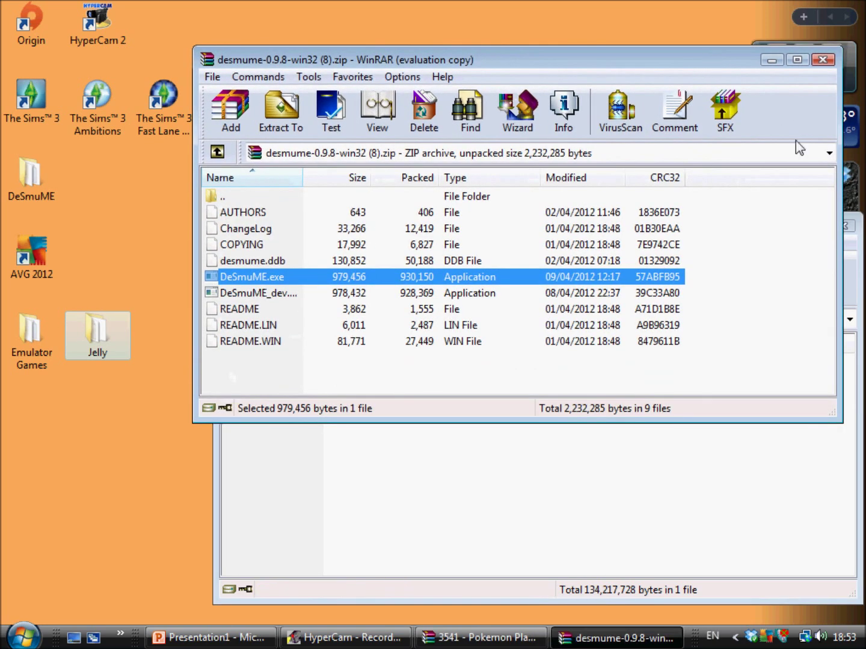
left_click(823, 61)
left_click(846, 226)
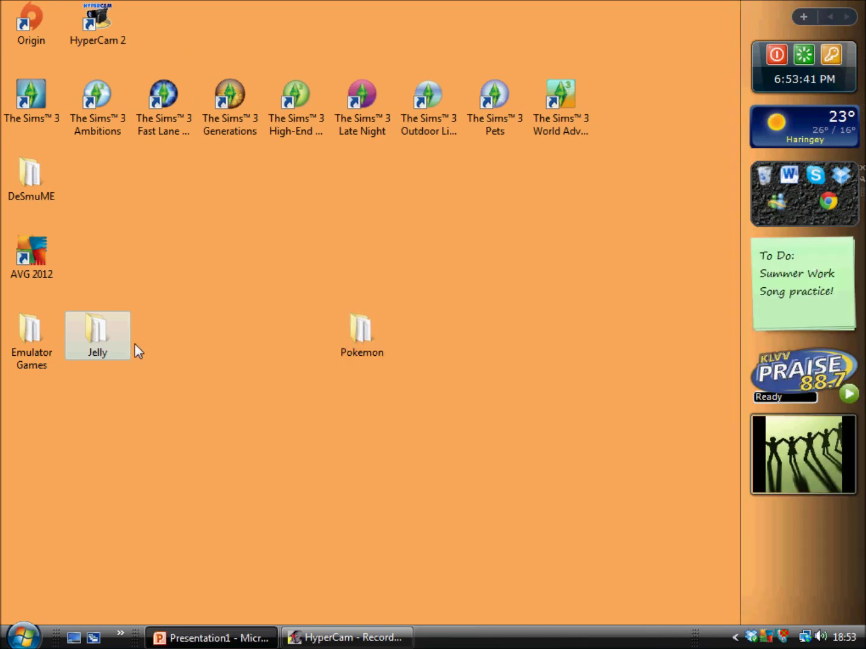
- Move the Pokemon folder beside the DeSmuME folder on the desktop and open the Jelly folder
left_click_drag(356, 339, 101, 174)
double_click(114, 335)
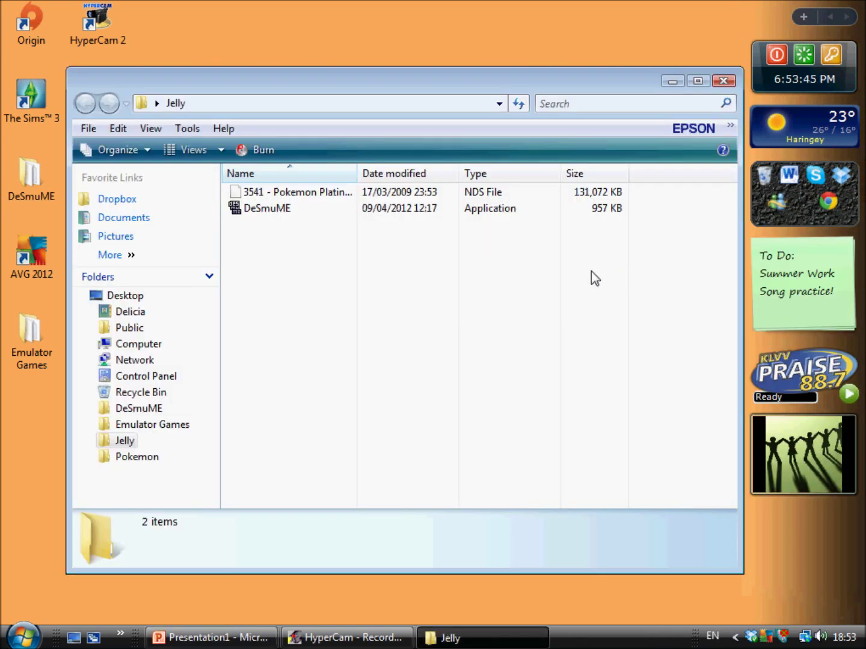
left_click_drag(353, 89, 420, 84)
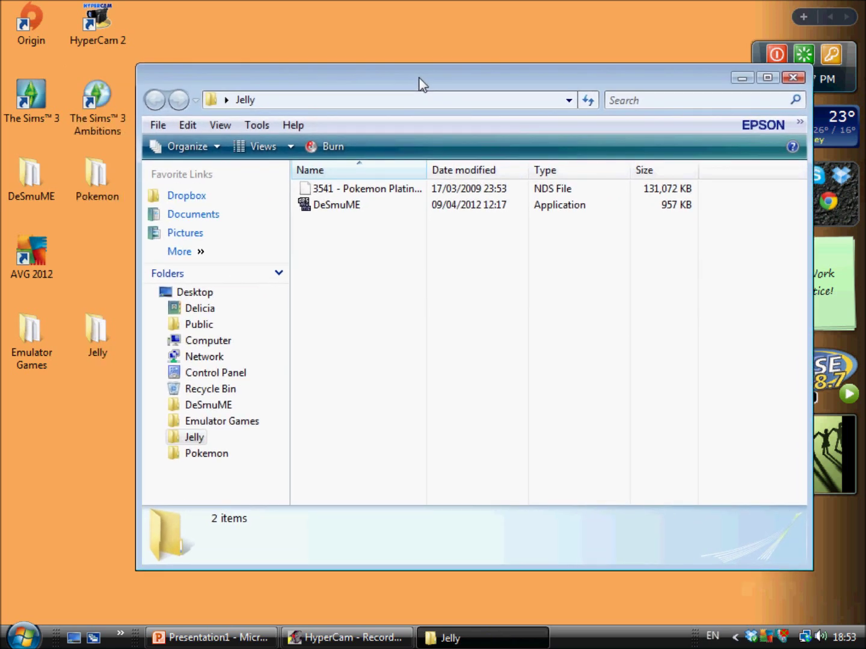
- Launch DeSmuME from the Jelly folder and place the emulator window over the folder window
double_click(346, 206)
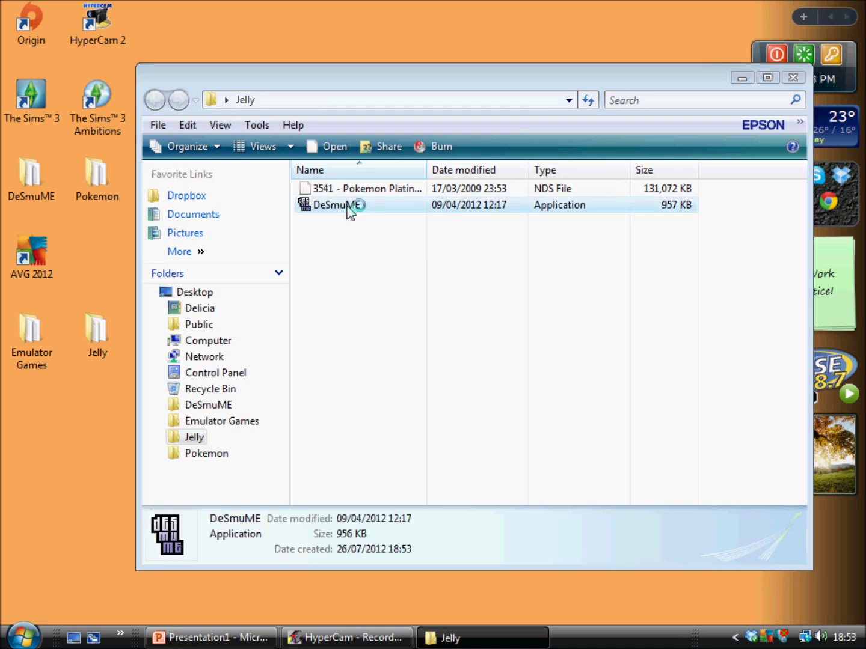
left_click_drag(95, 53, 601, 139)
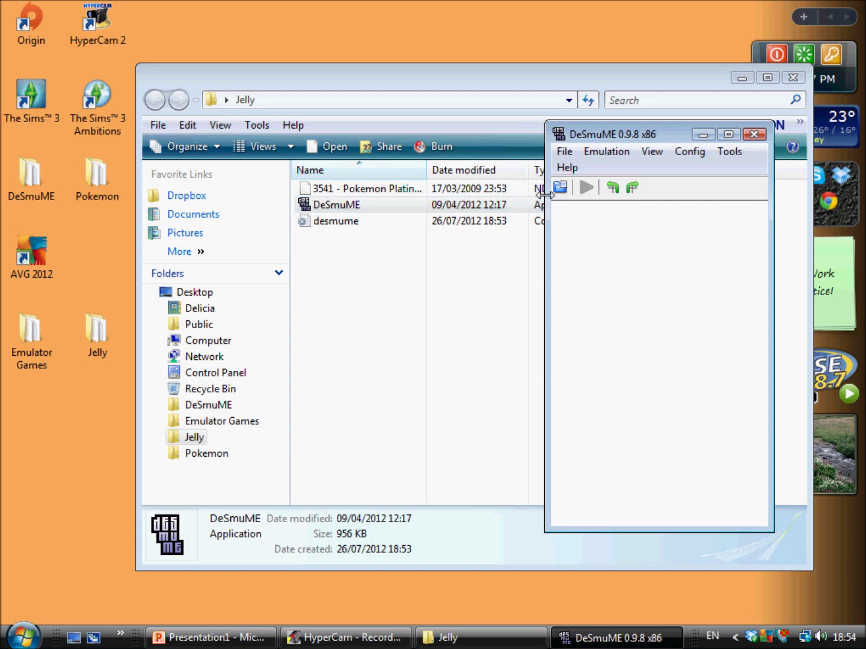
left_click_drag(616, 137, 616, 127)
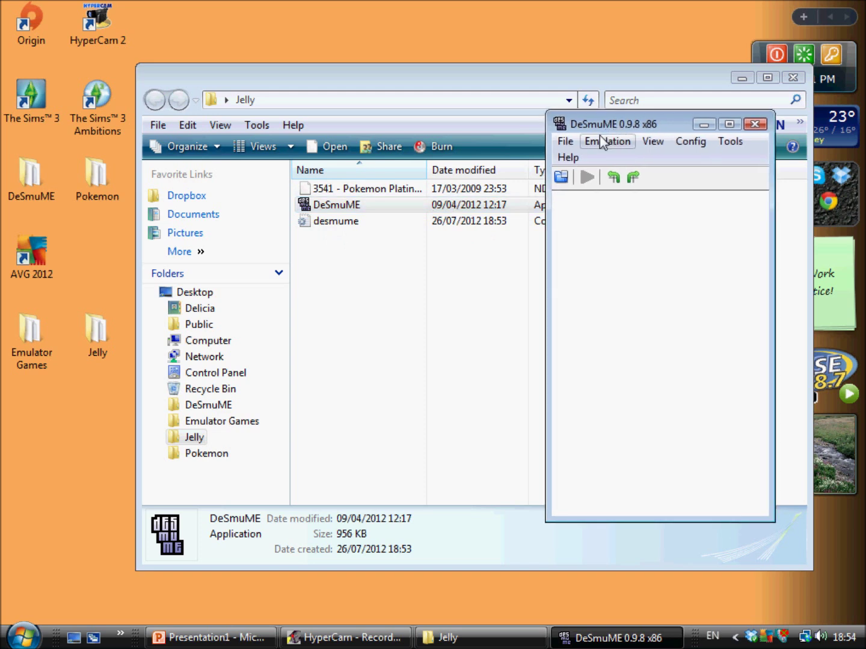
left_click_drag(600, 126, 598, 147)
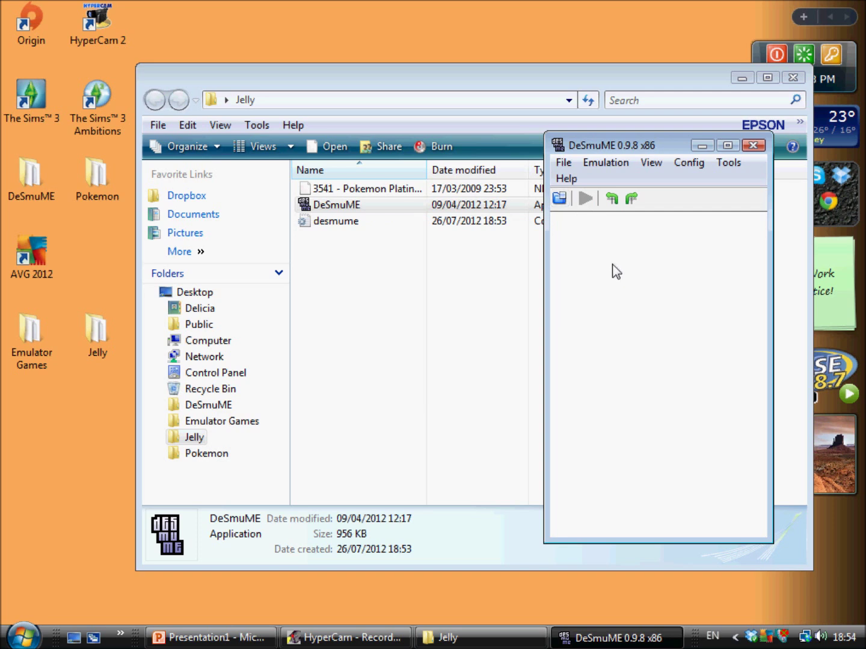
- Load the 3541 - Pokemon Platinum NDS file from the Jelly folder into the emulator and pause the emulation
left_click(561, 201)
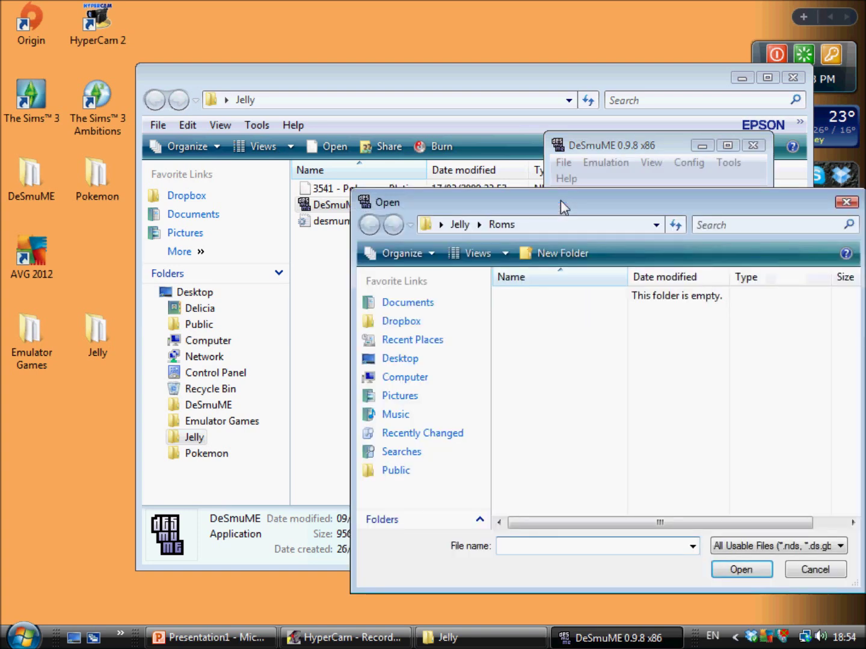
left_click_drag(505, 208, 414, 257)
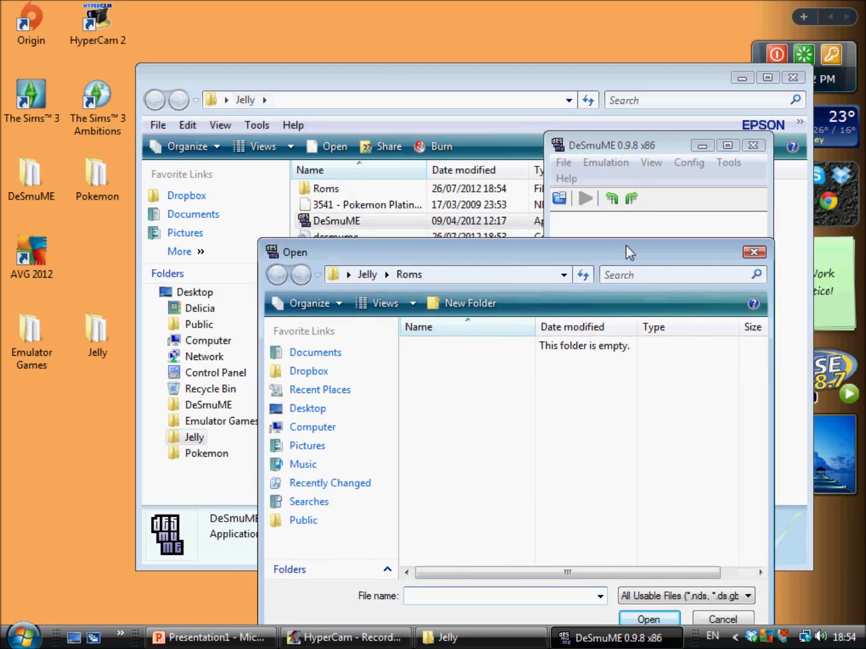
left_click_drag(542, 251, 541, 142)
left_click(369, 166)
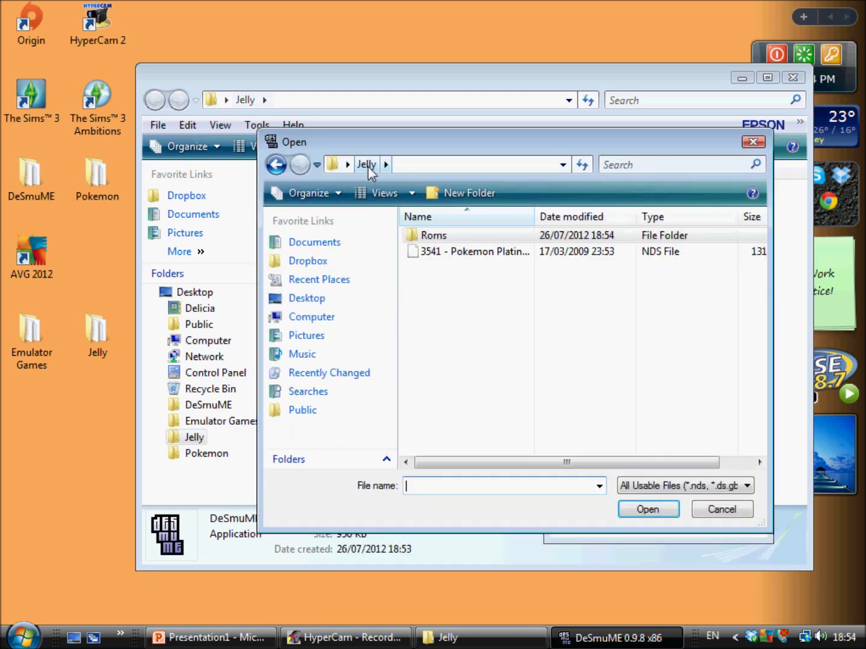
left_click(457, 253)
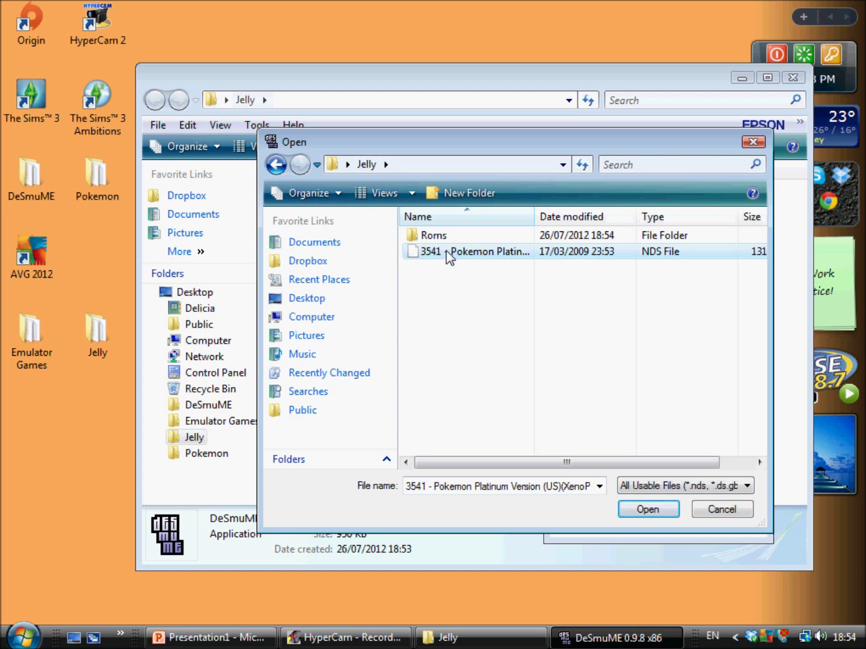
left_click(662, 515)
left_click_drag(628, 144, 446, 133)
left_click(417, 186)
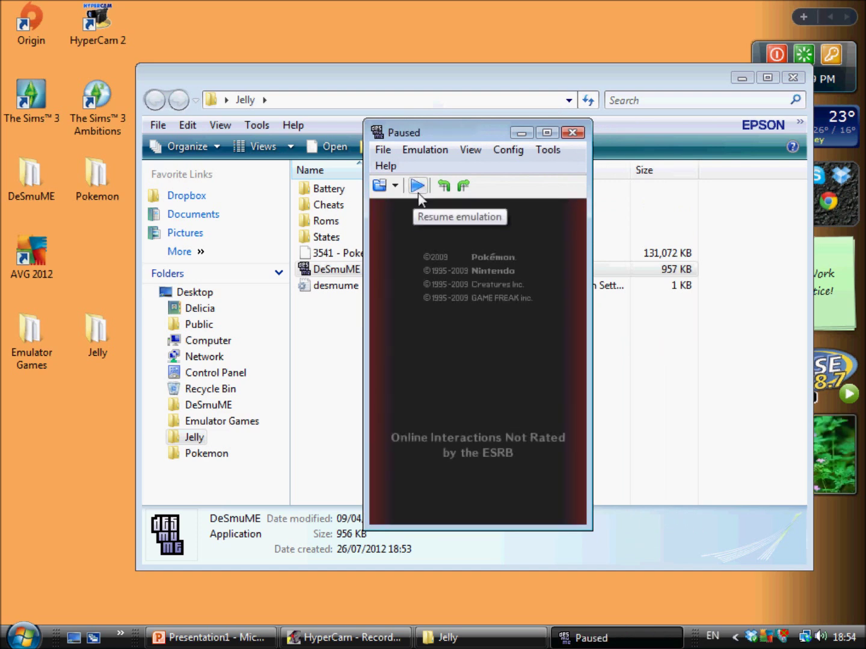
- Move the 3541 - Pokemon Platinum NDS file into the Roms folder, check that folder's contents, and return to the Jelly folder
left_click_drag(442, 135, 445, 125)
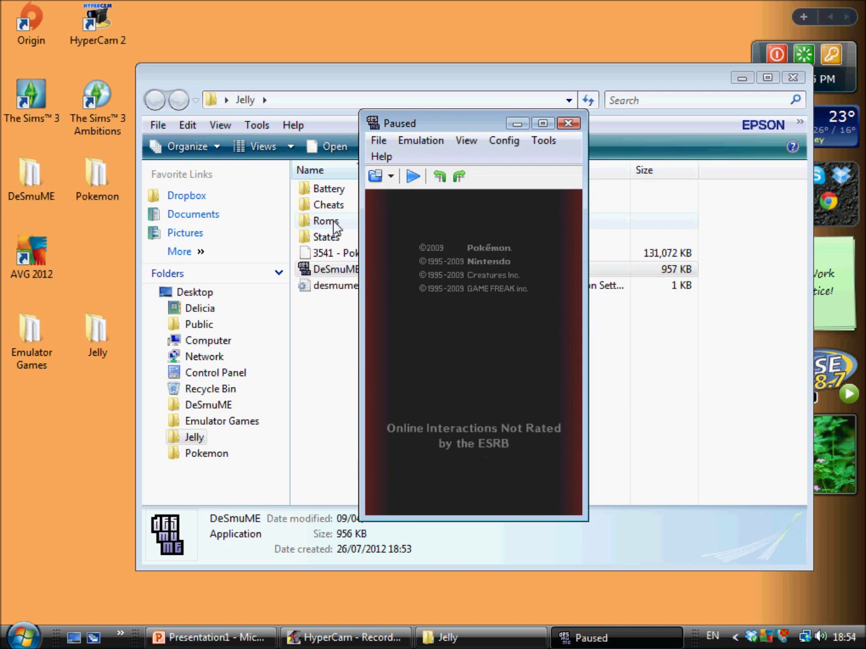
left_click(315, 86)
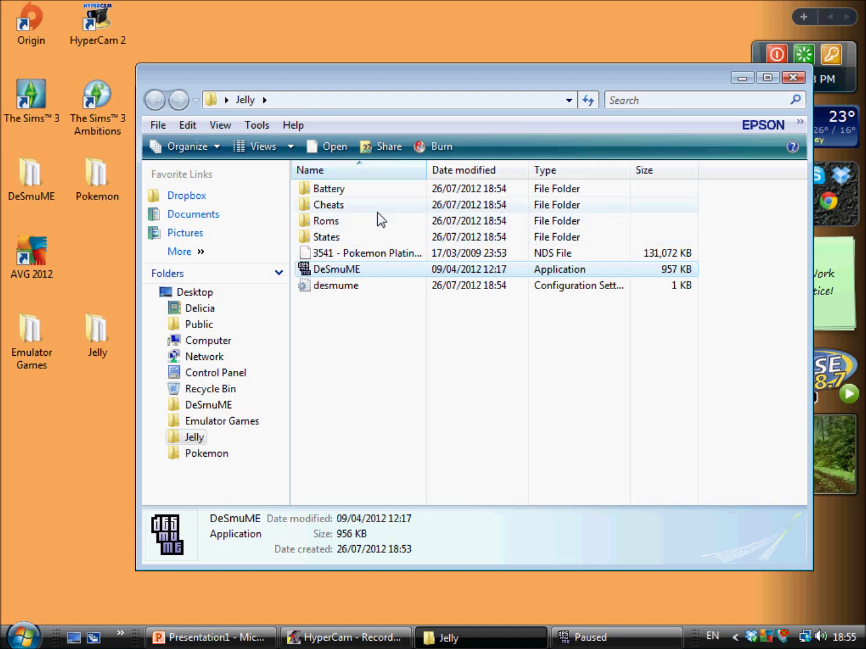
left_click_drag(379, 256, 408, 224)
double_click(353, 224)
left_click_drag(643, 270, 518, 210)
left_click(450, 255)
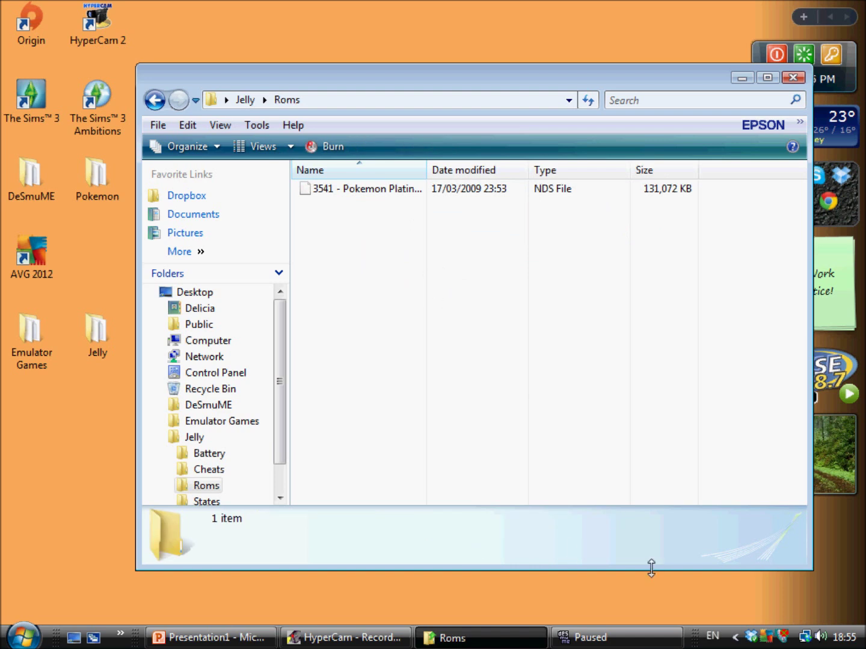
left_click(244, 101)
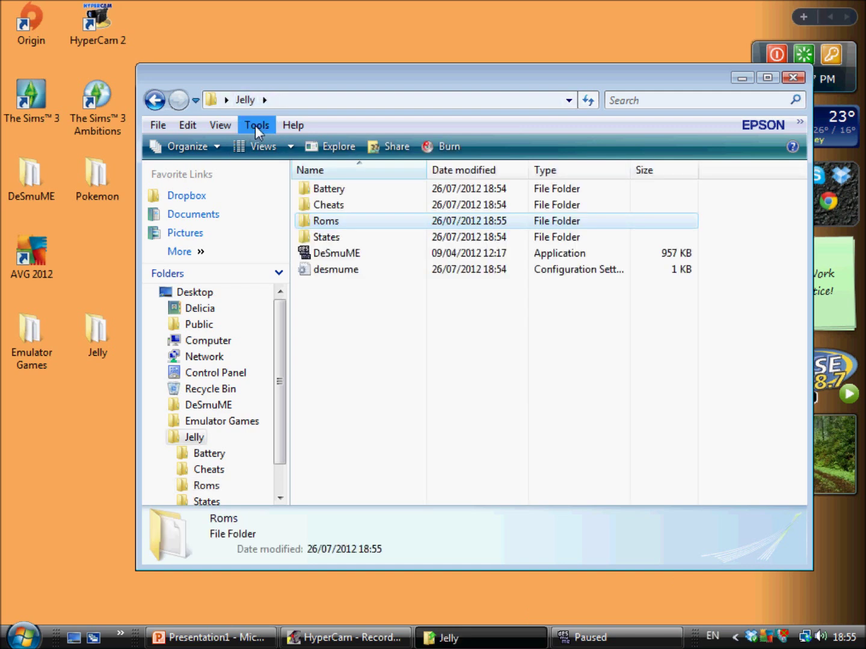
- Switch back to the DeSmuME emulator, resume Pokemon Platinum, and pause the emulation at the game's title screen
left_click(592, 638)
left_click_drag(414, 124, 385, 118)
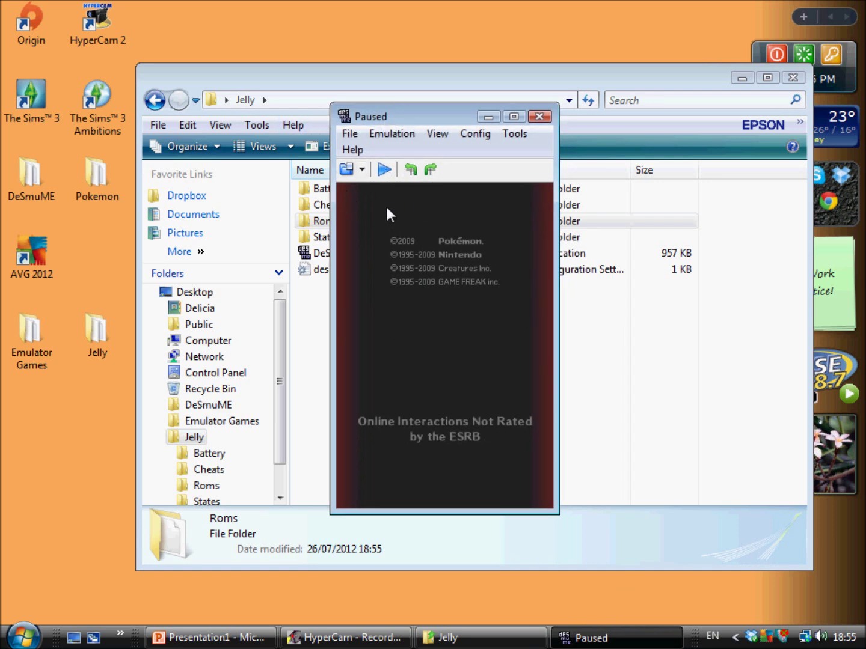
left_click(384, 171)
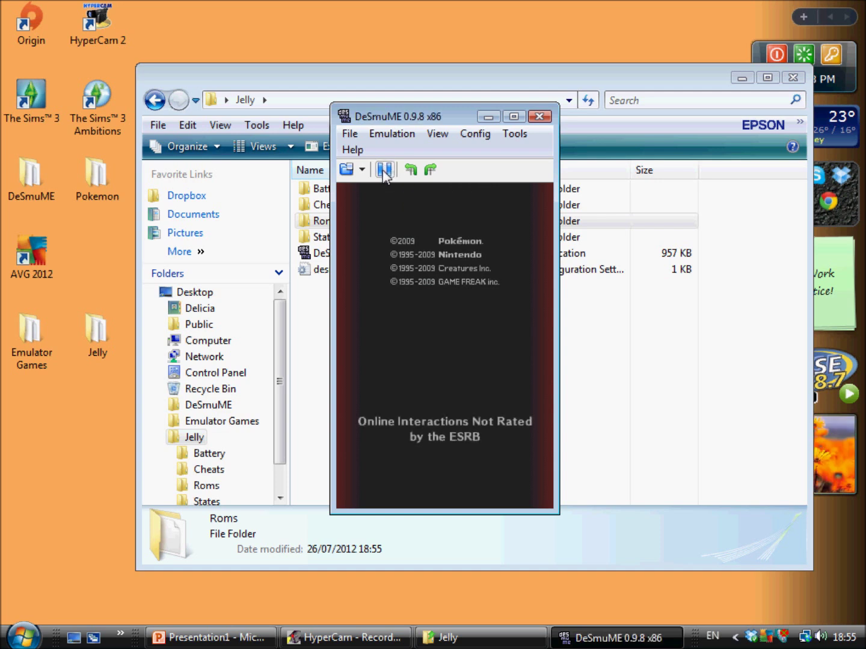
left_click_drag(383, 118, 378, 138)
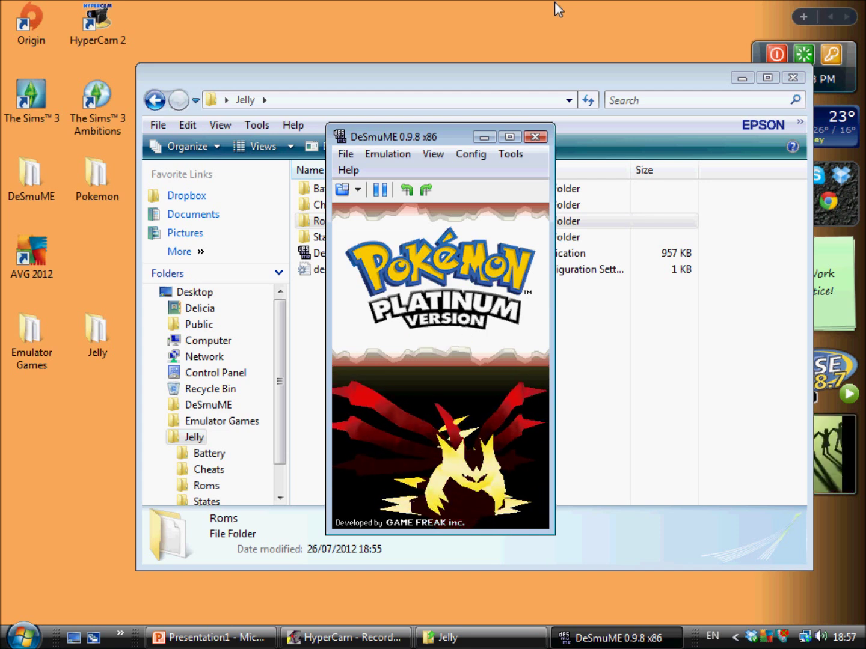
left_click(380, 190)
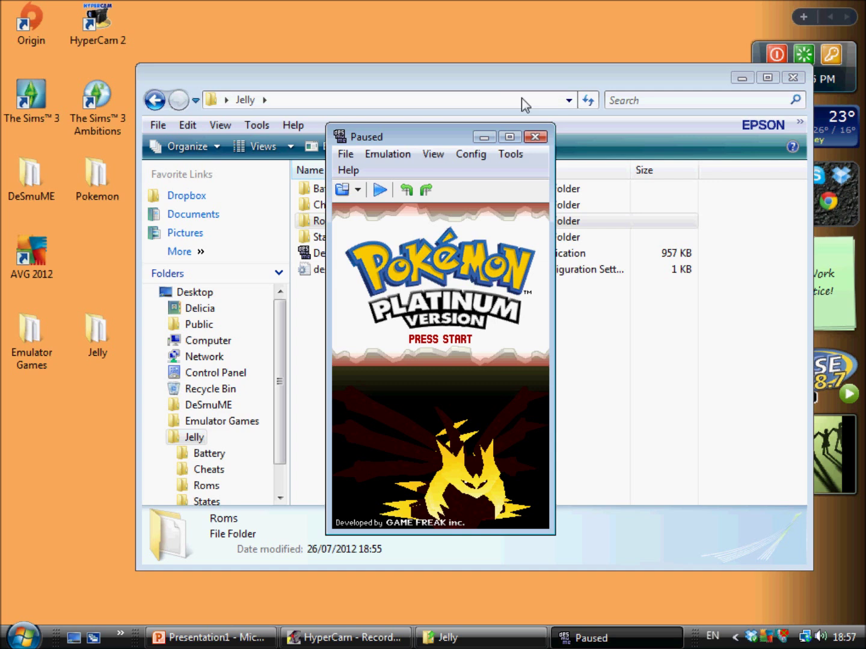